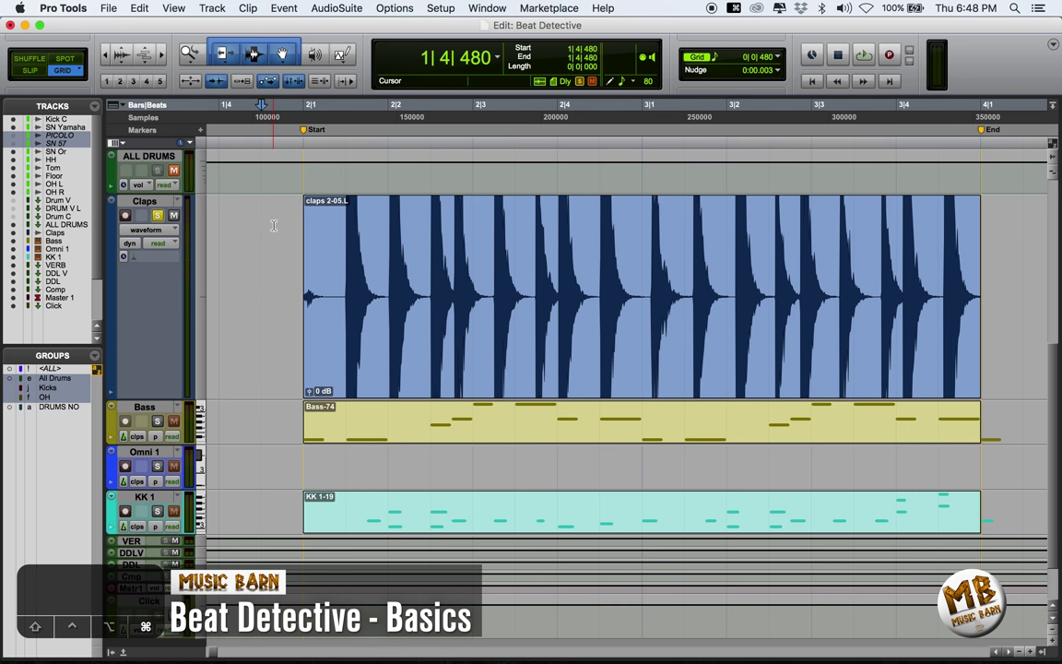
Bring up the Beat Detective window with Cmd+8, closing the Event menu without choosing anything.
key(super+8)
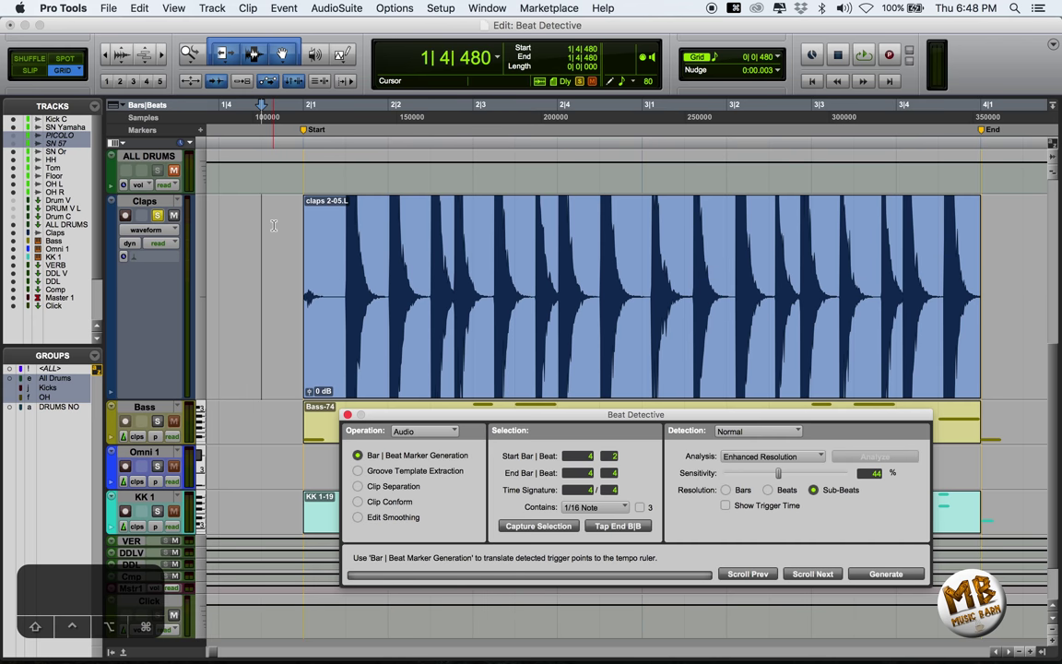
click(275, 11)
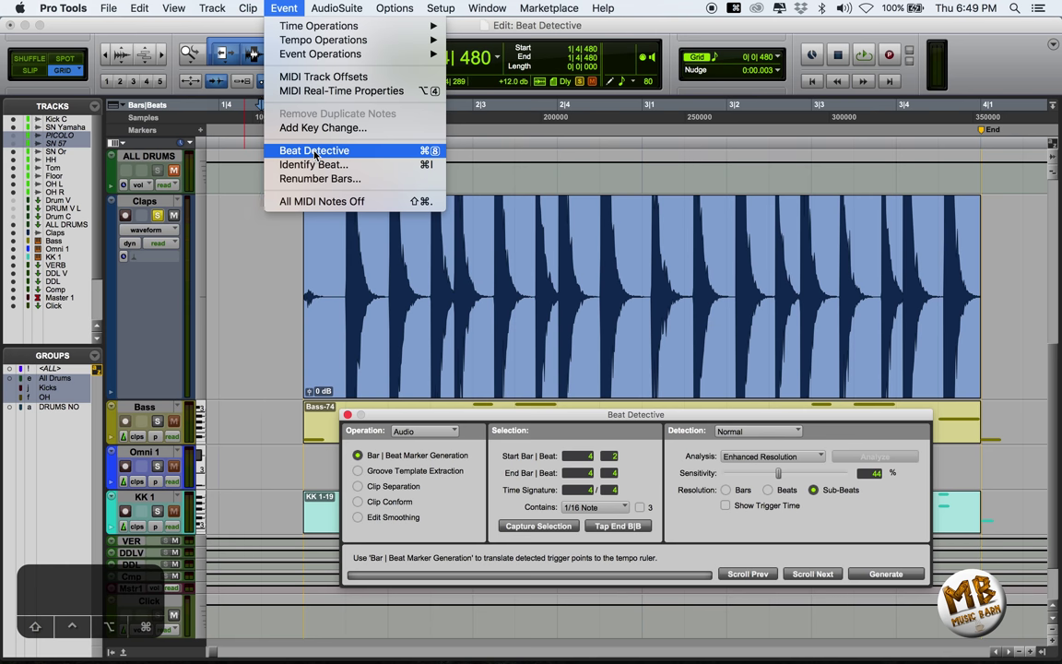
click(255, 272)
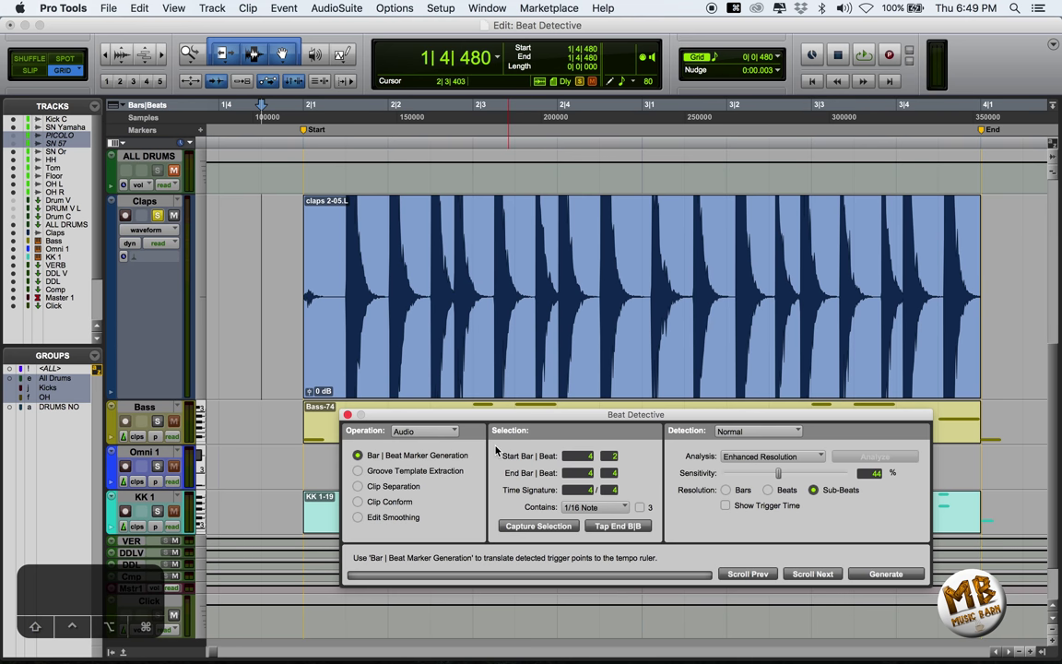
Select the Claps clip, then play it back once and stop.
click(623, 368)
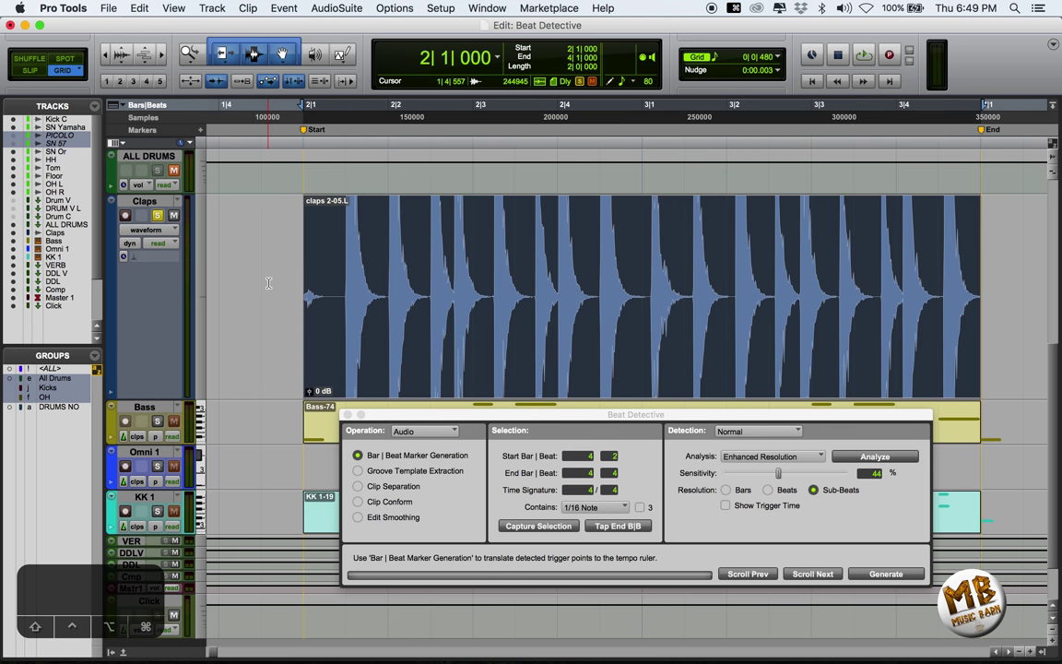
key(space)
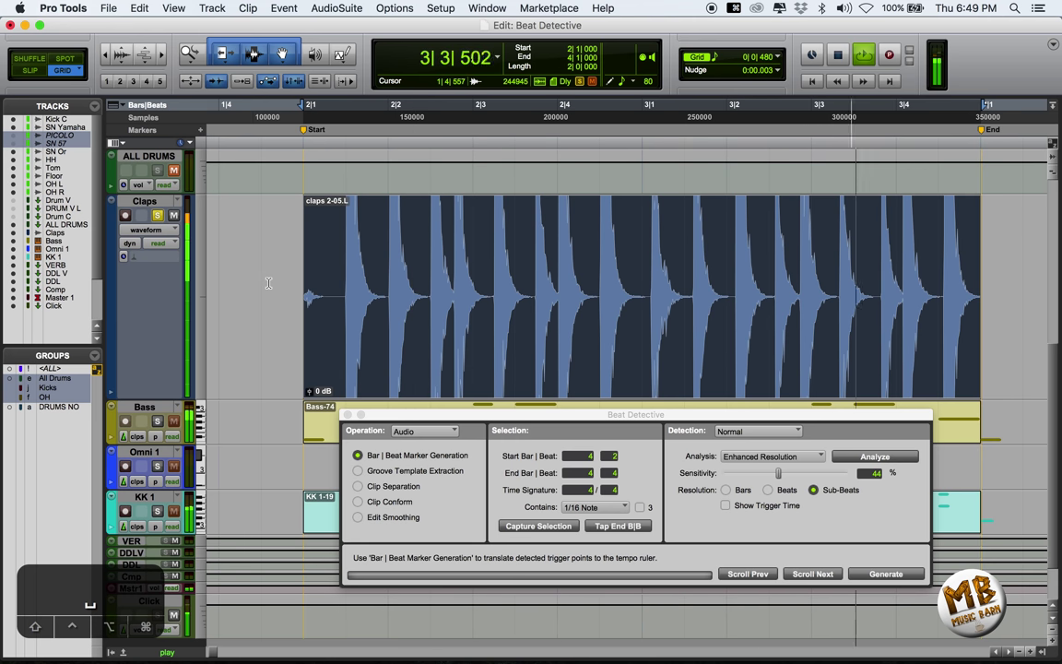
key(space)
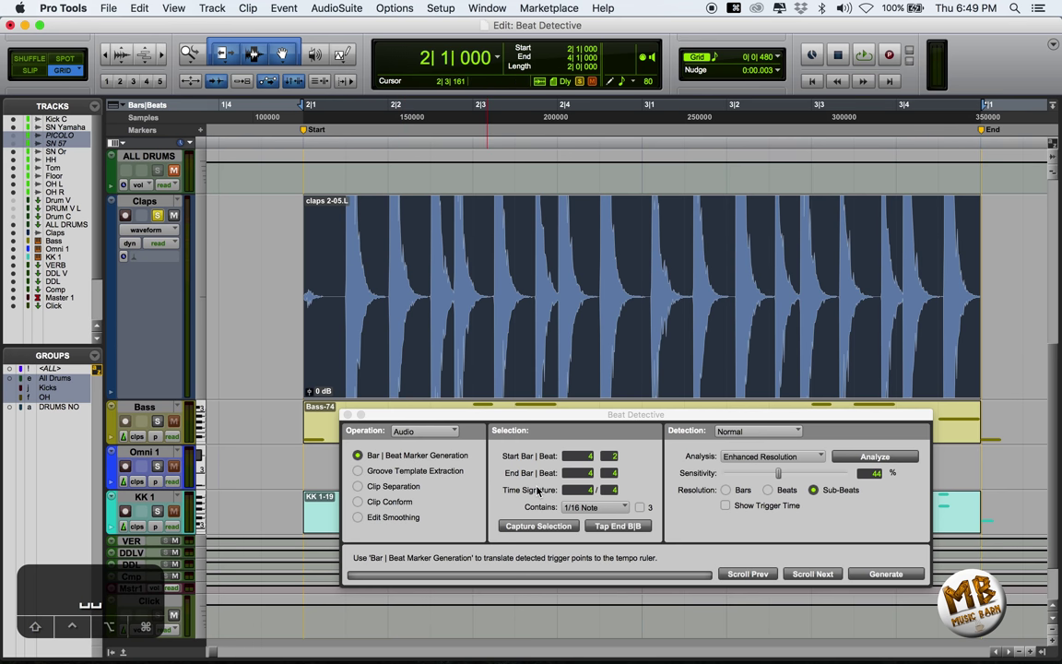
Capture bars 2–4 as the analysis range, keeping Contains 1/16 Note.
click(542, 526)
drag(578, 416, 578, 417)
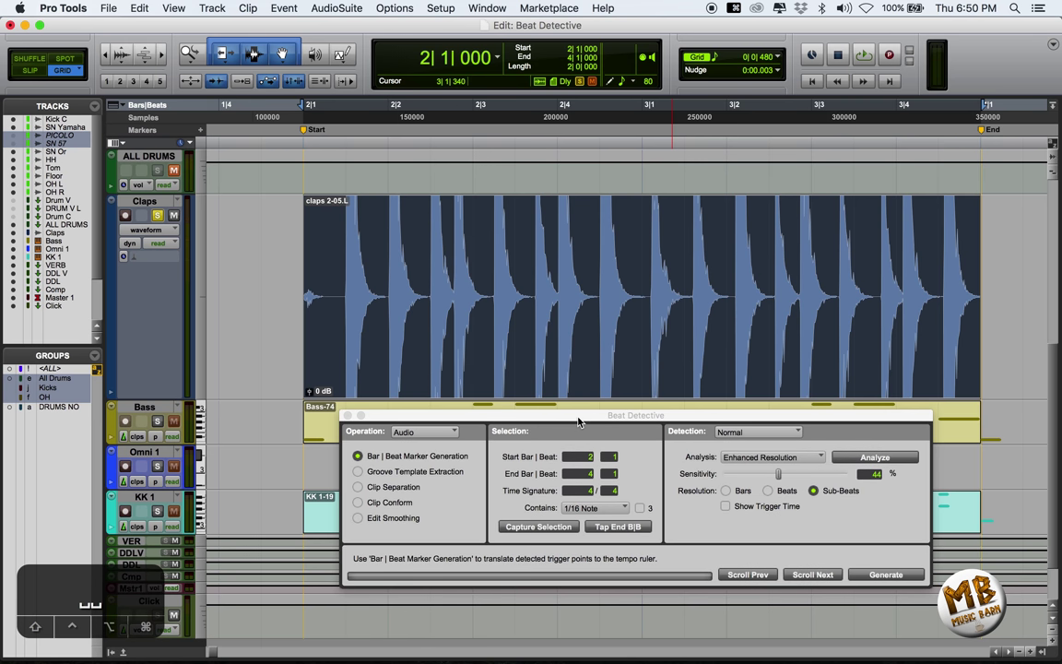
click(599, 510)
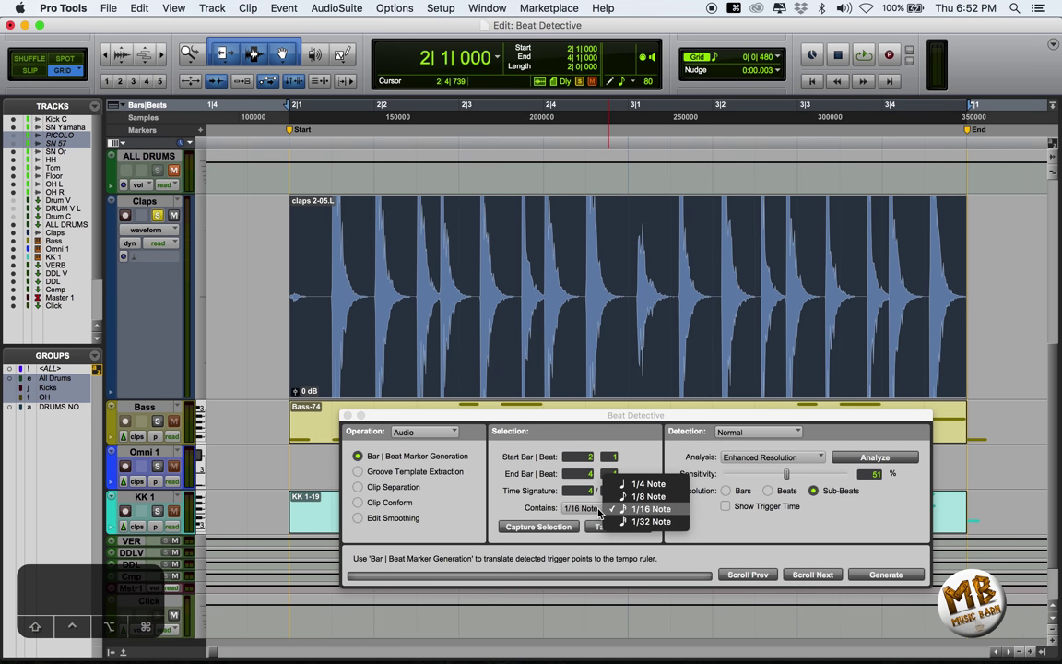
click(650, 509)
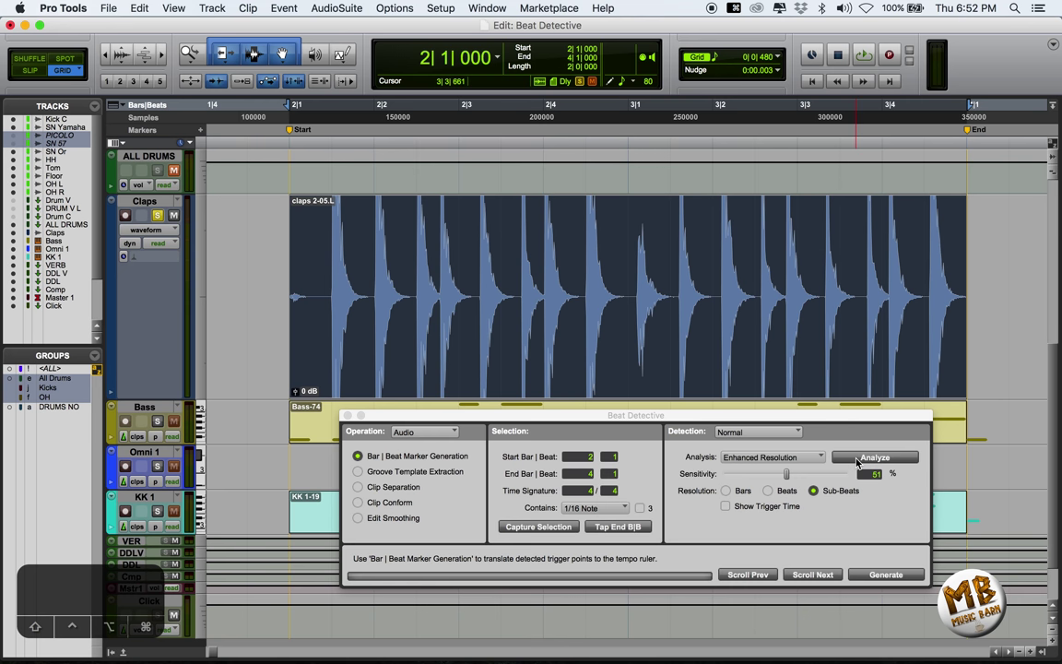
Analyze the clap transients and lower detection sensitivity to about 19%.
click(857, 458)
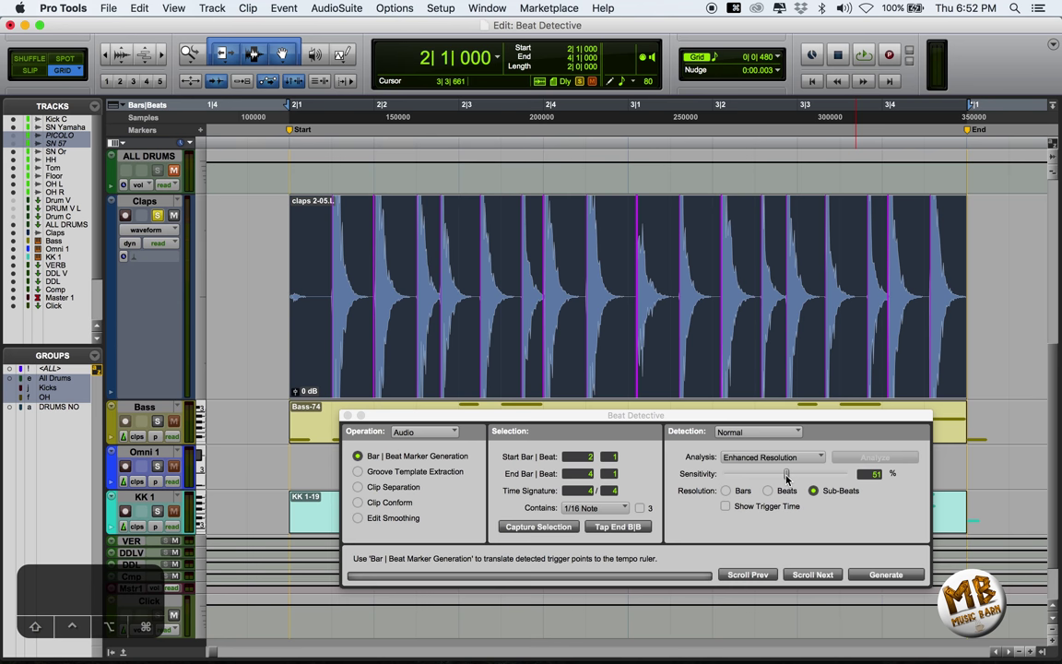
drag(786, 476, 738, 480)
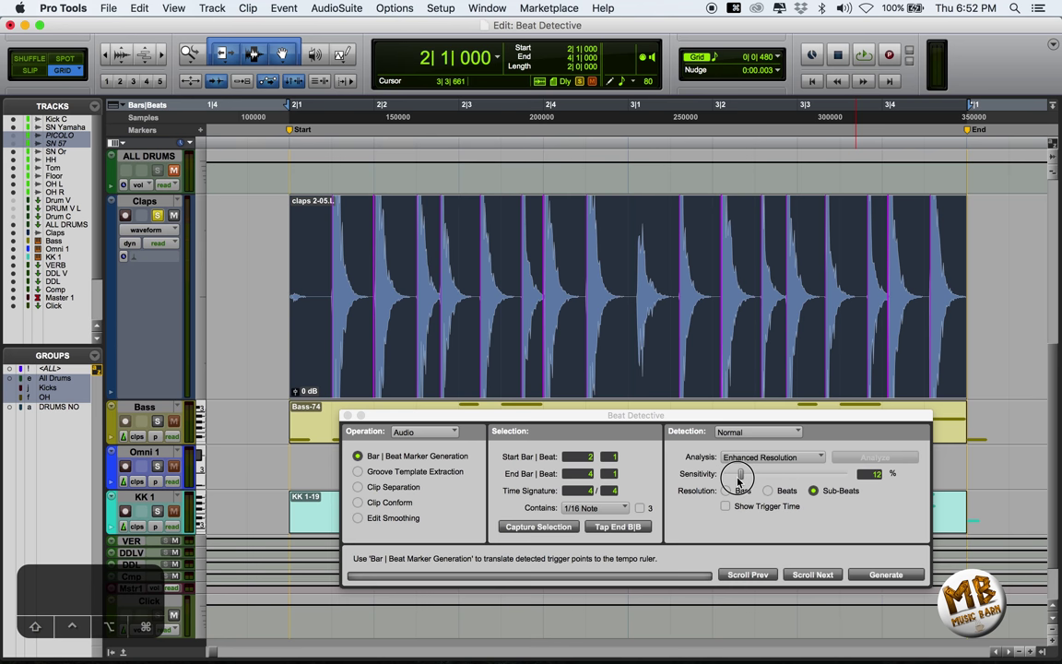
click(388, 489)
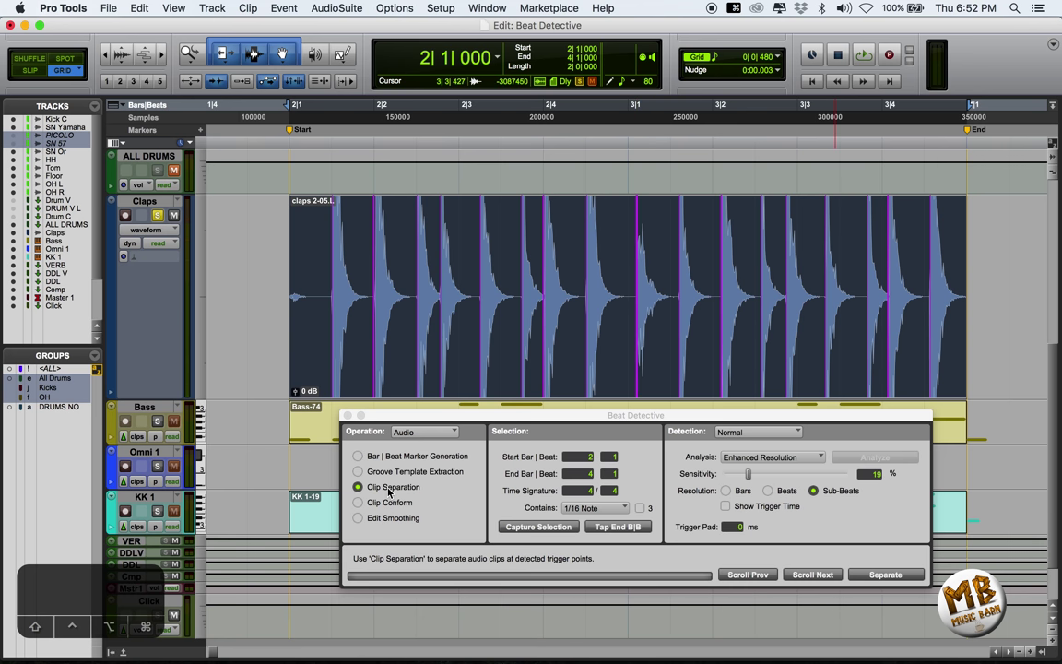
Separate the Claps clip into individual clips at each detected clap trigger.
click(876, 575)
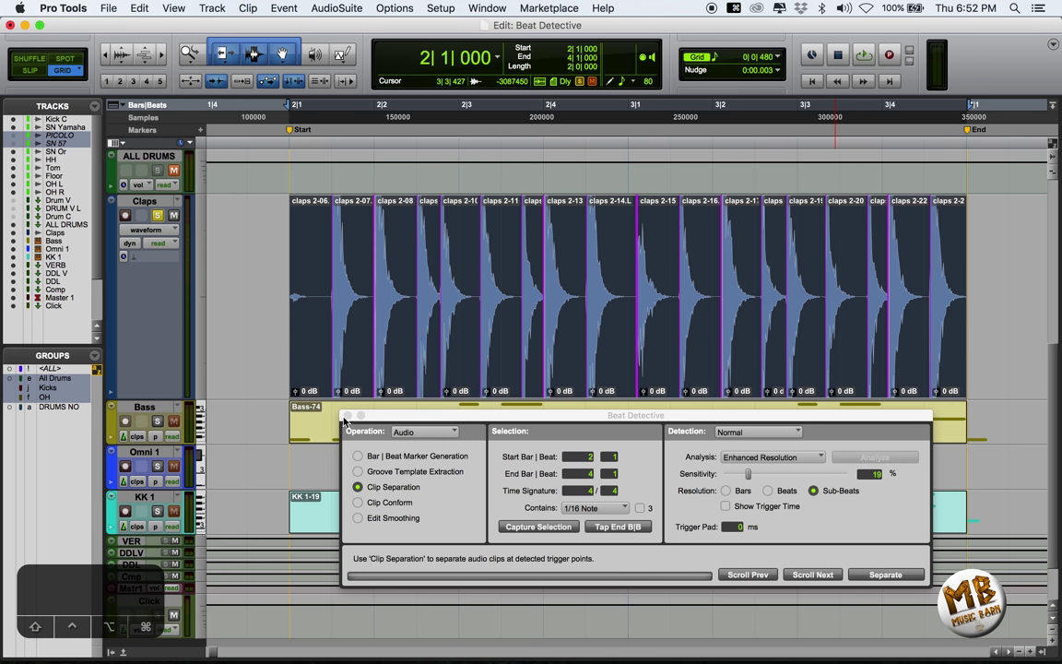
click(389, 503)
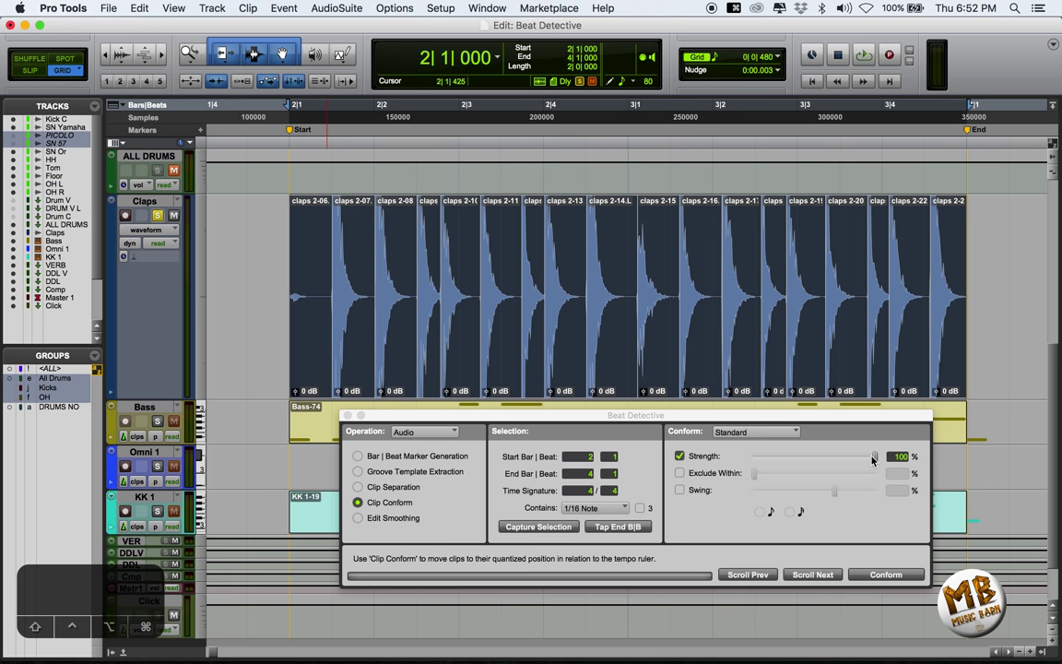
Conform the clap clips at 18% strength and listen to the result.
drag(875, 456, 776, 457)
click(873, 576)
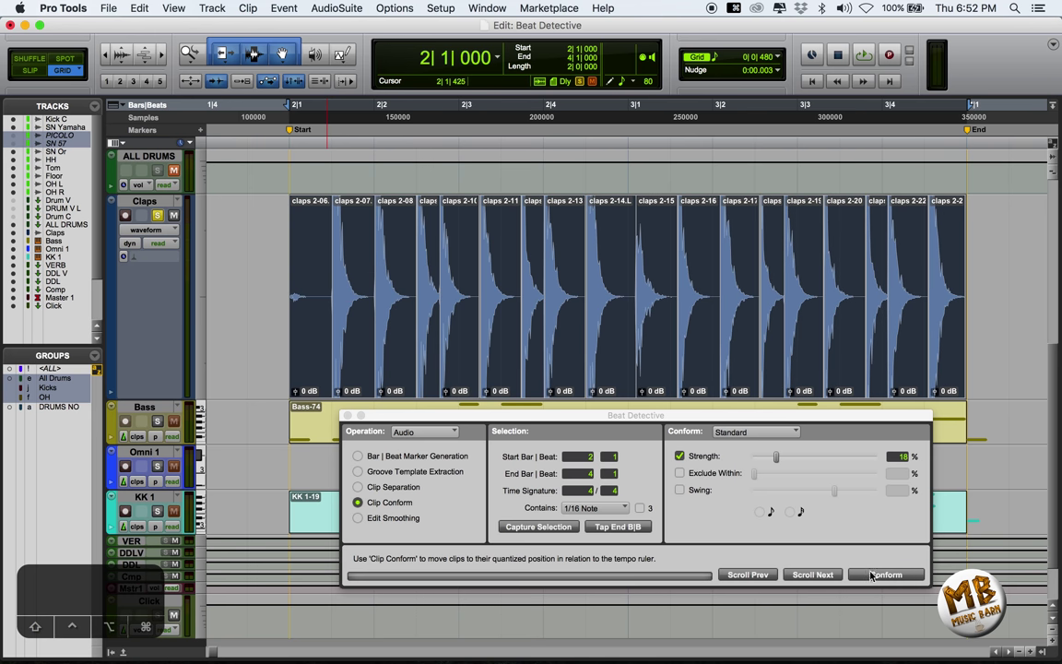
key(space)
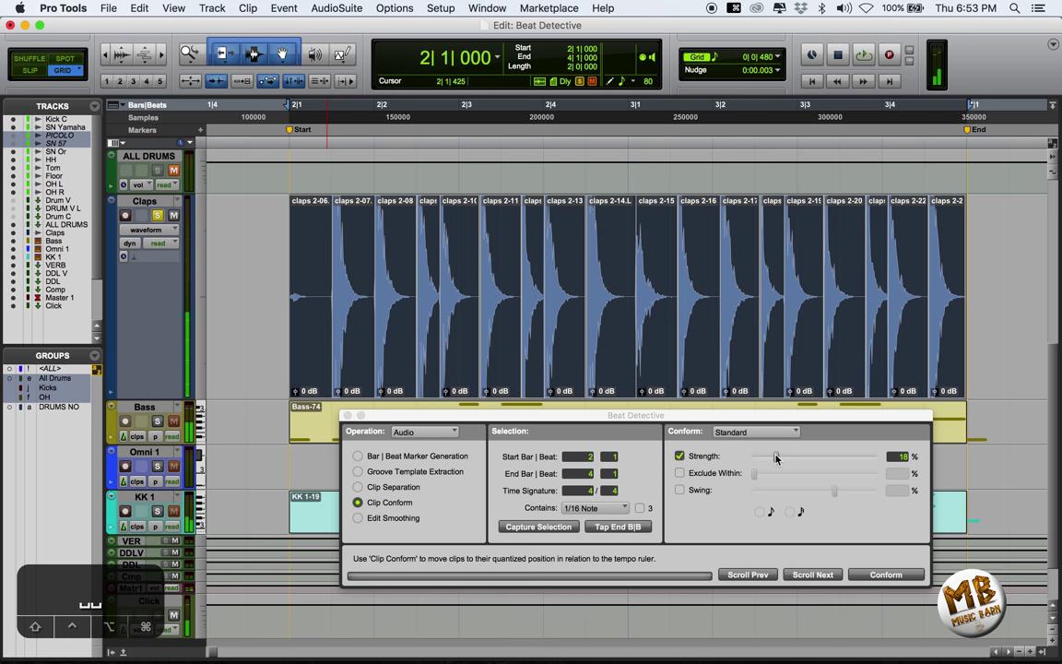
Re-conform the clap clips at 100% strength and audition the fully quantized claps.
drag(776, 457, 887, 461)
click(896, 575)
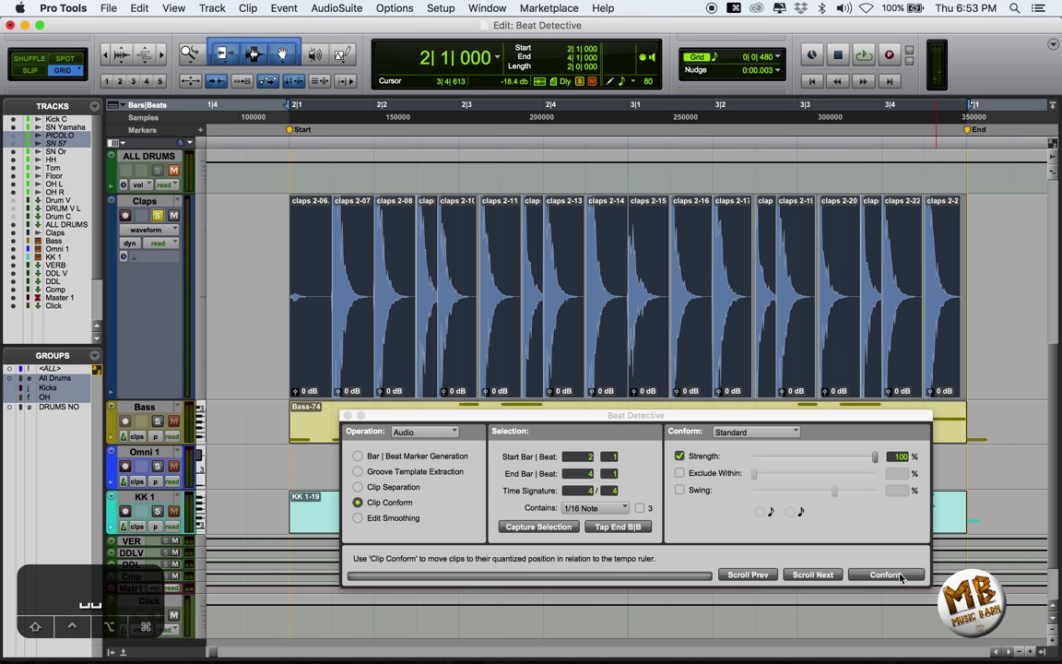
key(space)
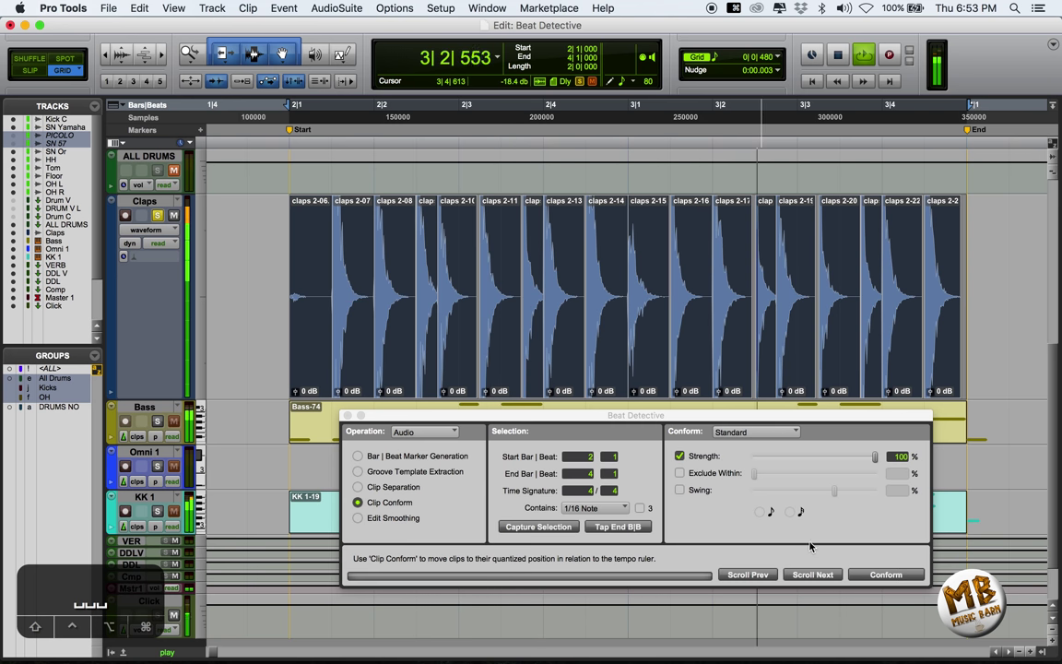
key(space)
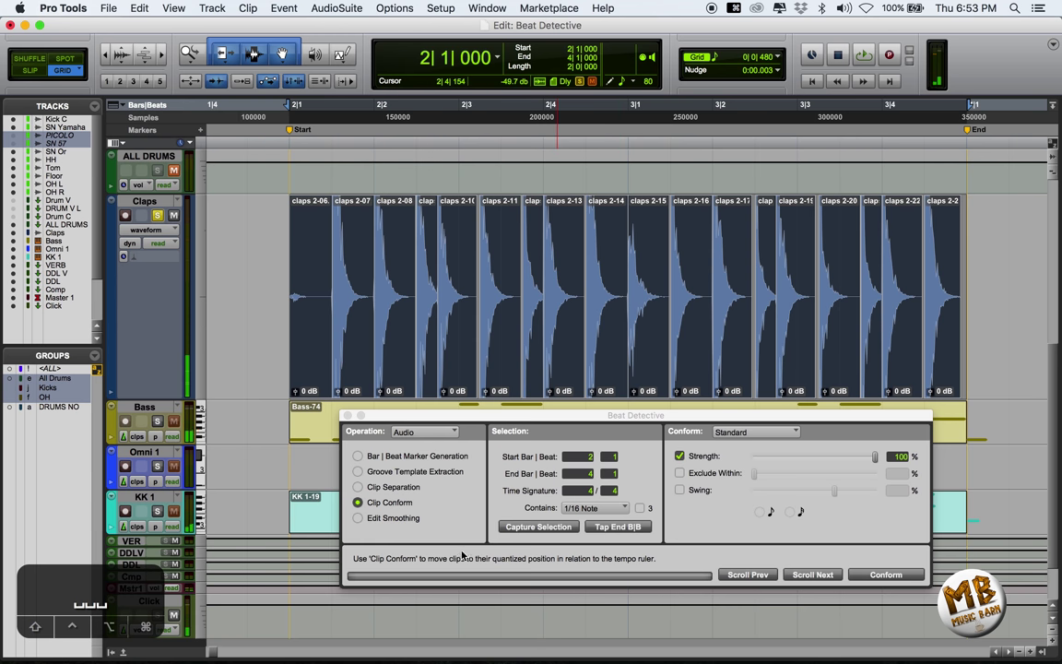
Run Edit Smoothing with Fill And Crossfade and a 5 ms crossfade length.
click(415, 517)
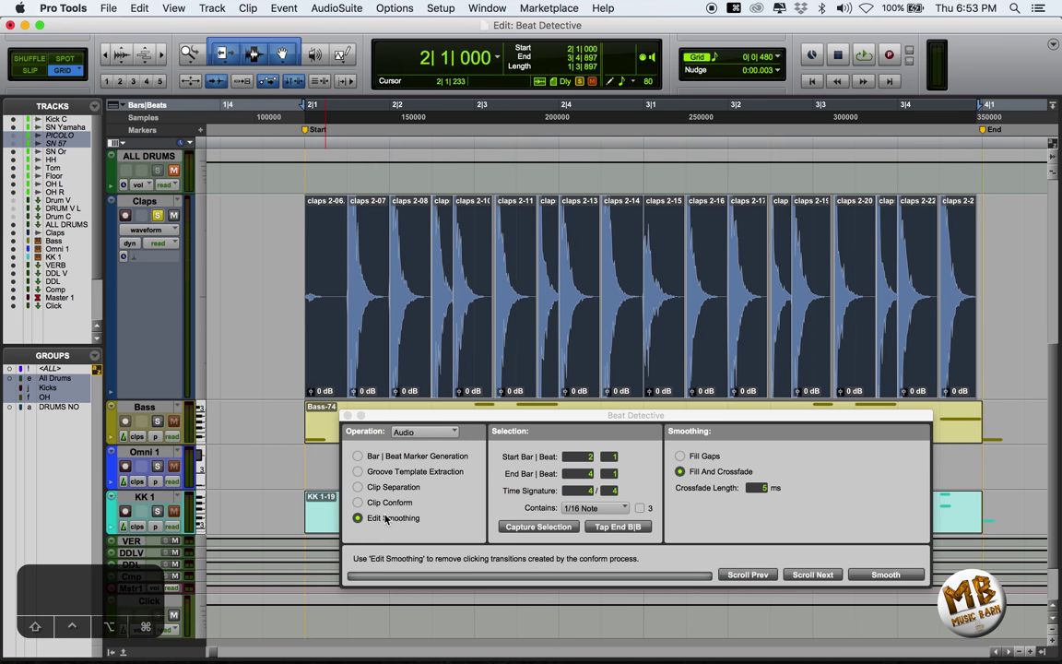
click(681, 457)
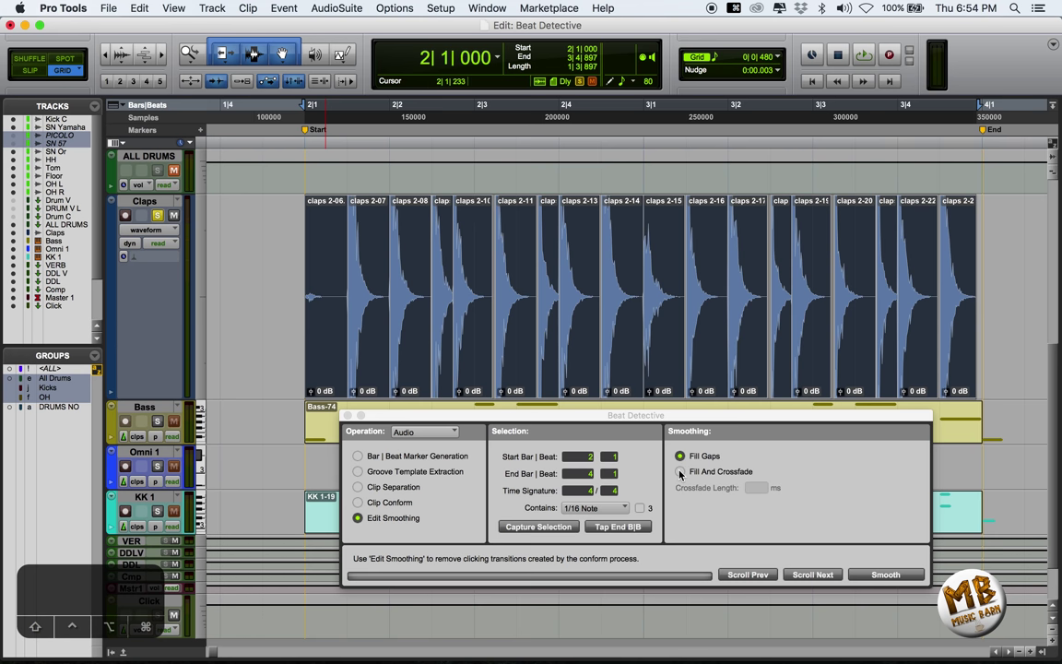
click(680, 472)
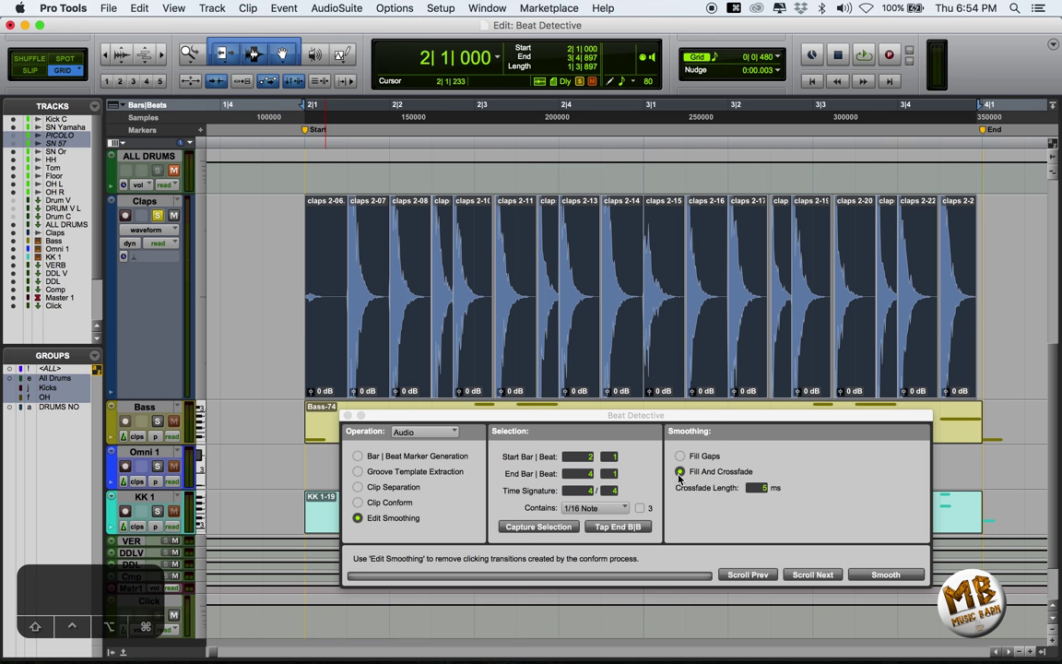
click(887, 574)
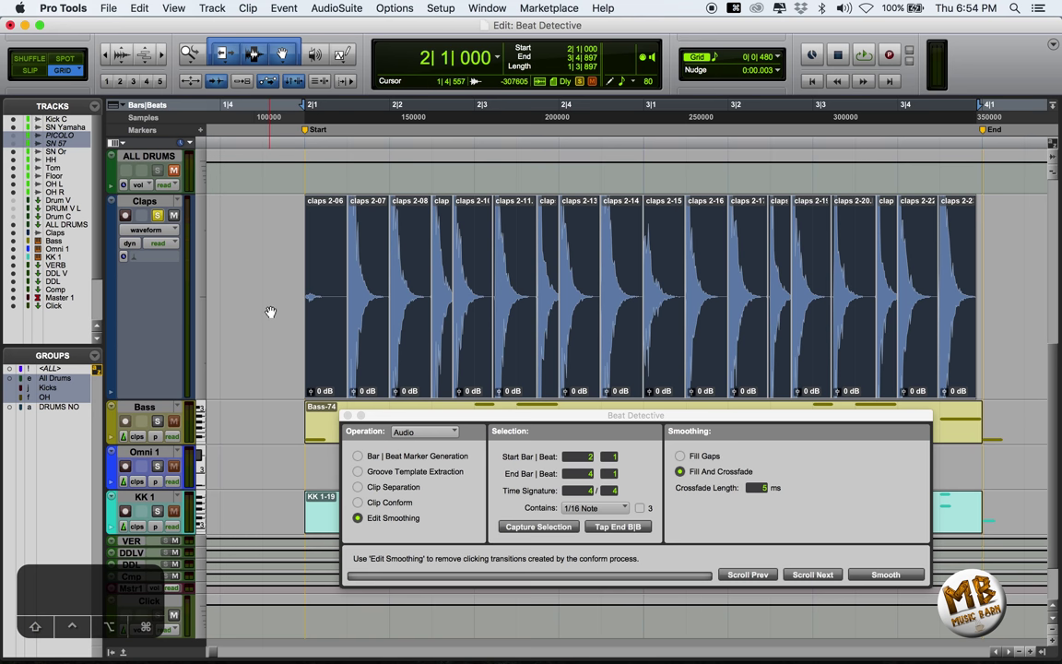
click(272, 225)
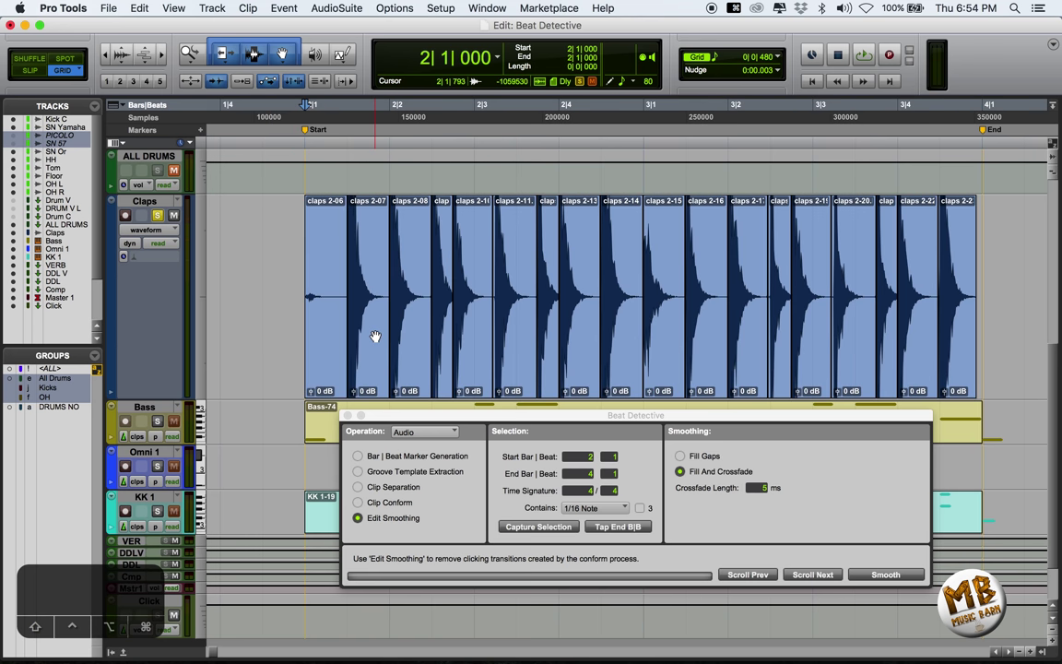
click(366, 368)
key(super+bracketright)
key(super+bracketright)
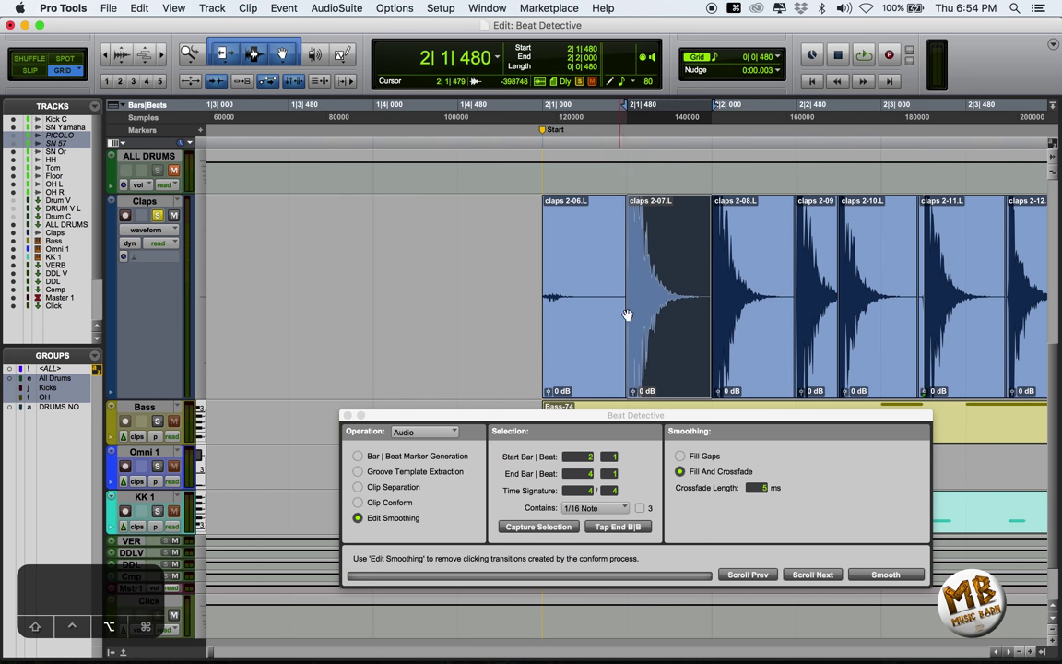
key(super+bracketright)
key(super+bracketright)
key(super+bracketright)
key(super+bracketright)
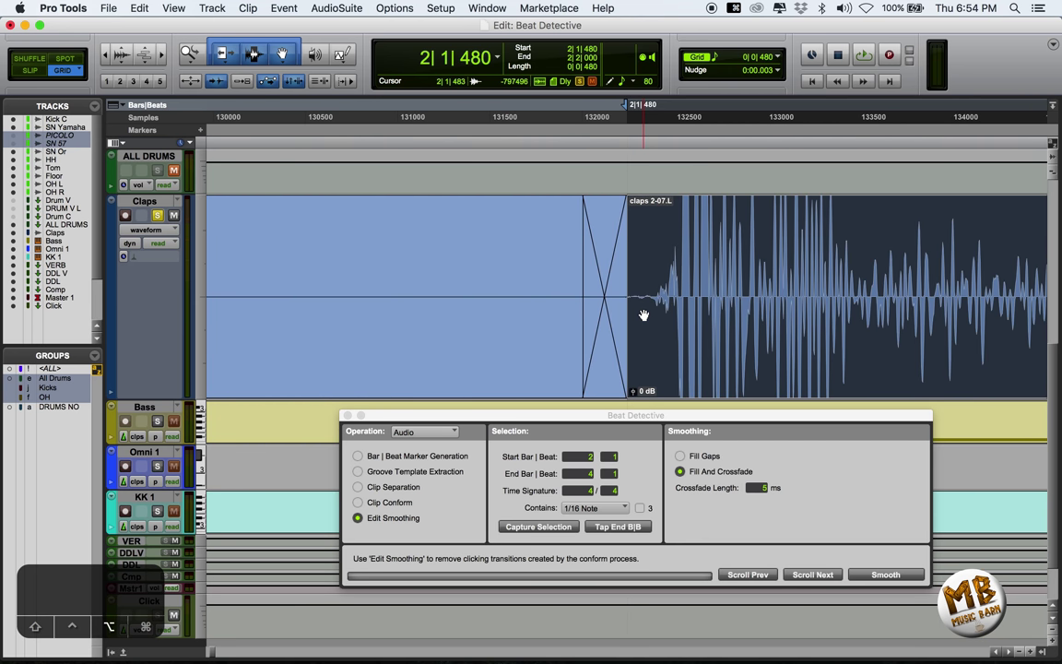
click(615, 346)
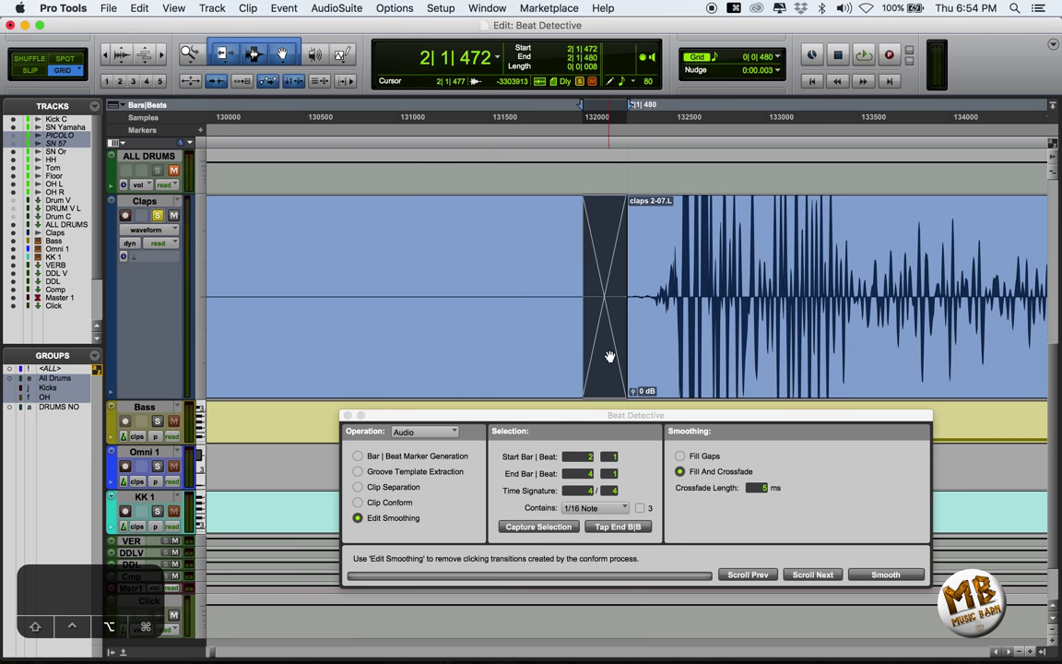
key(super+bracketright)
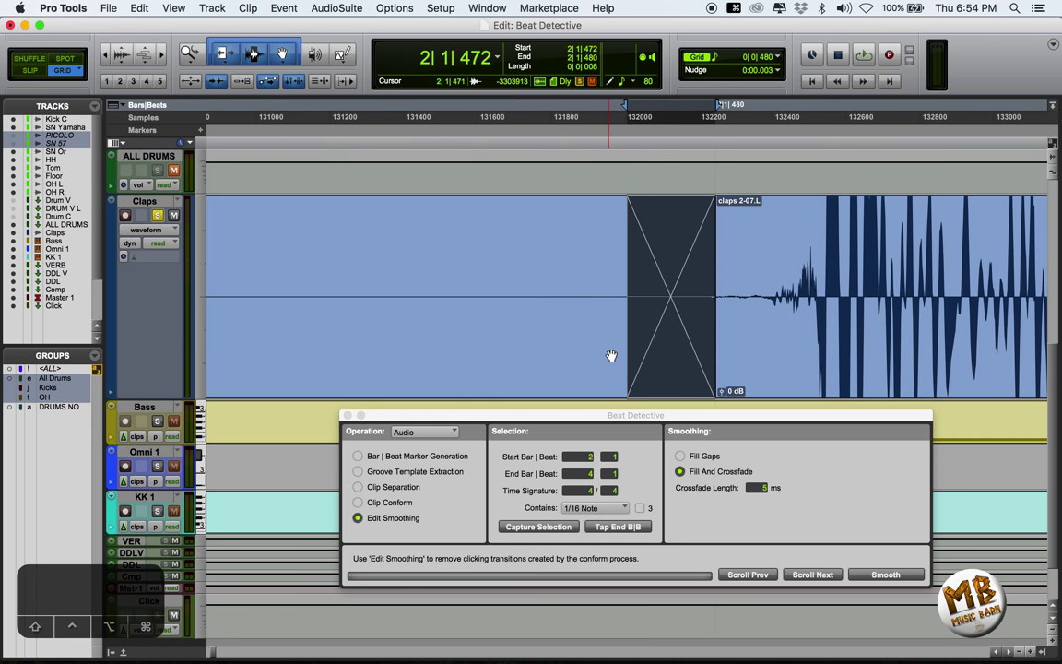
click(745, 350)
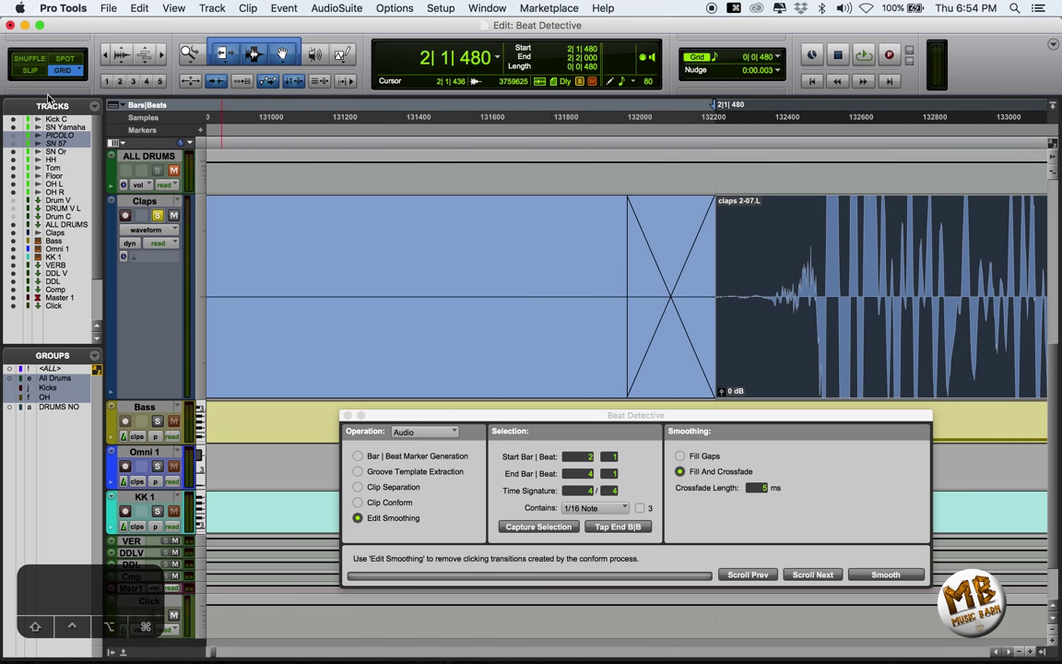
key(ctrl+Tab)
key(ctrl+Tab)
key(ctrl+Tab)
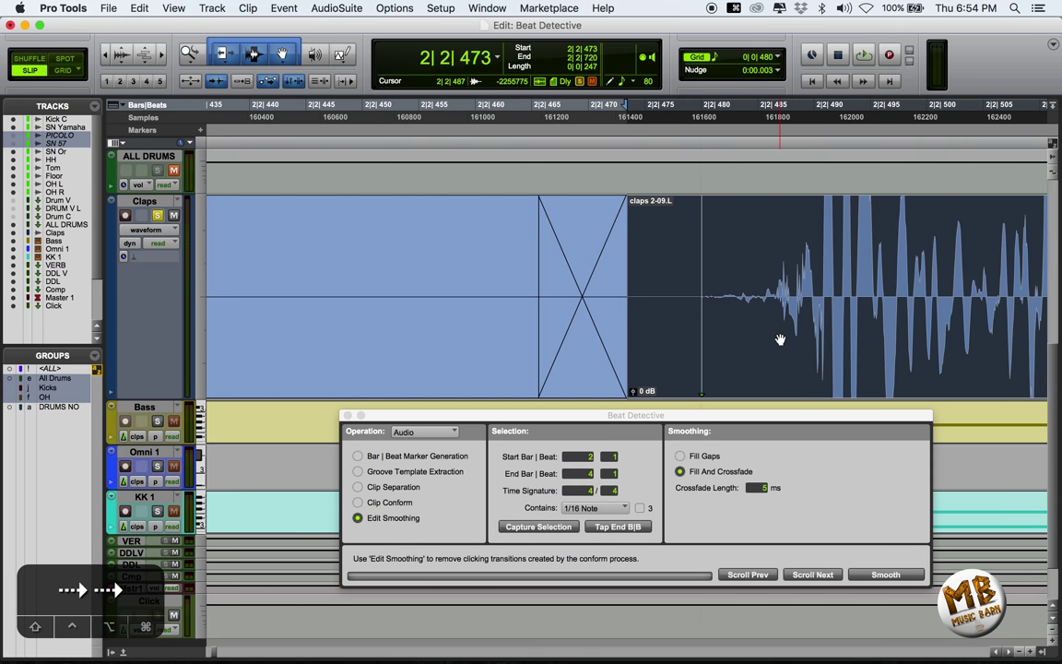
key(ctrl+Tab)
key(ctrl+Tab)
key(ctrl+Tab)
key(ctrl+Tab)
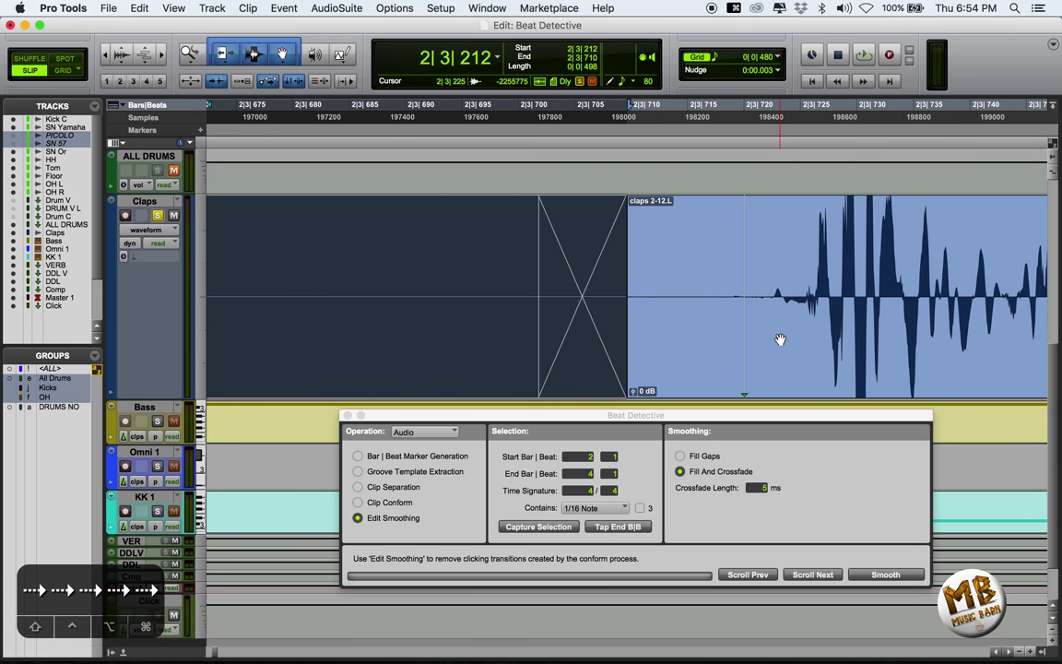
key(ctrl+Tab)
key(ctrl+Tab)
key(ctrl+Tab)
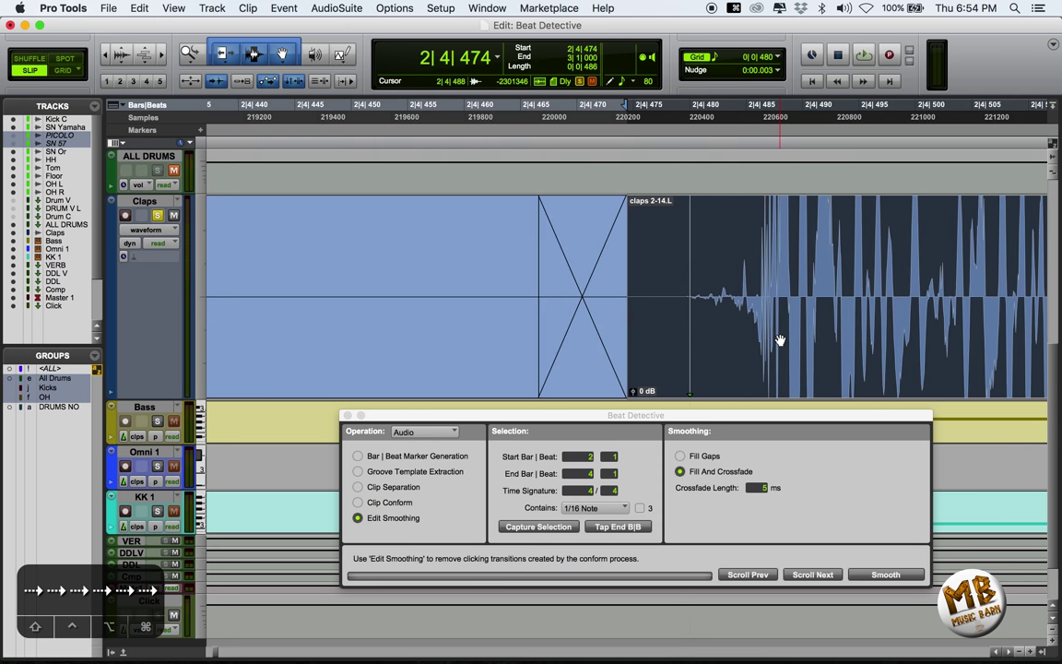
key(ctrl+Tab)
key(ctrl+Tab)
key(ctrl+Tab)
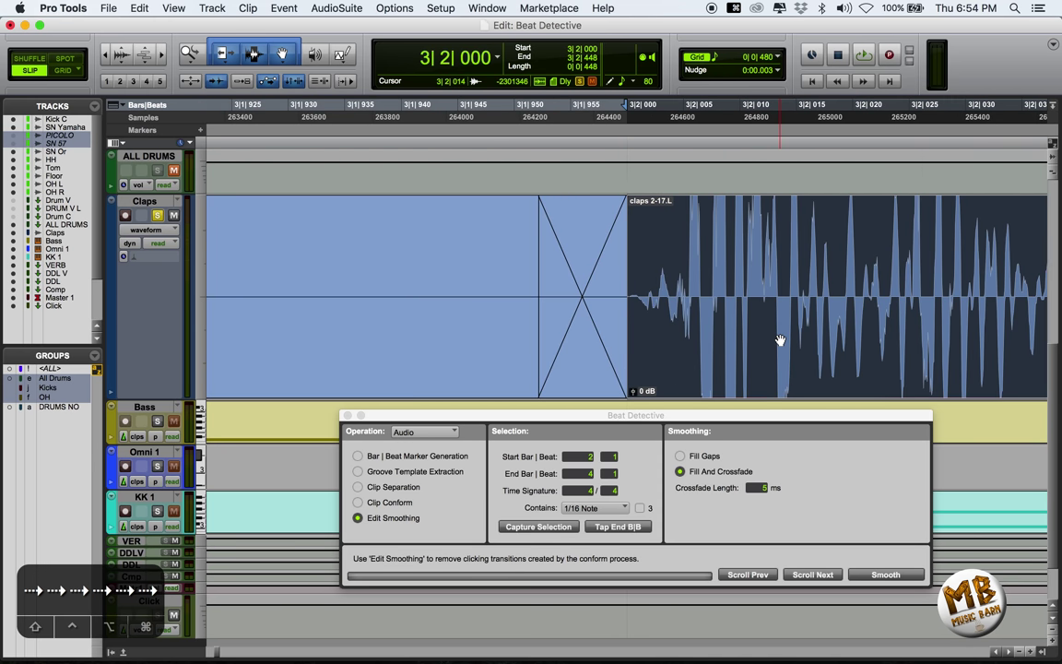
key(ctrl+Tab)
key(ctrl+Tab)
key(ctrl+Tab)
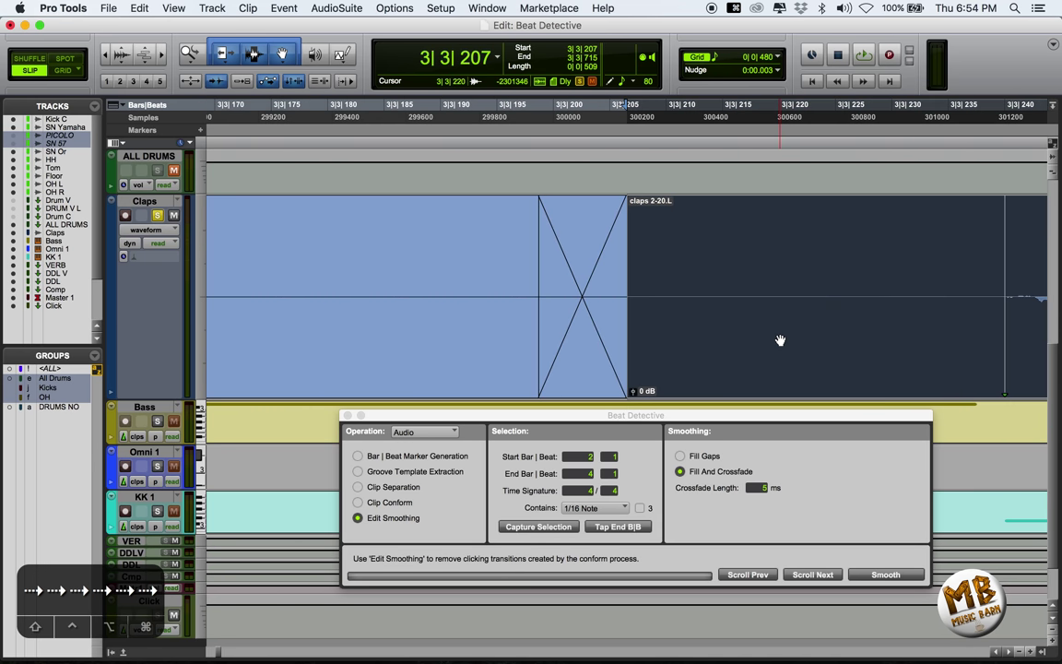
key(ctrl+Tab)
scroll(513, 285, down, 10)
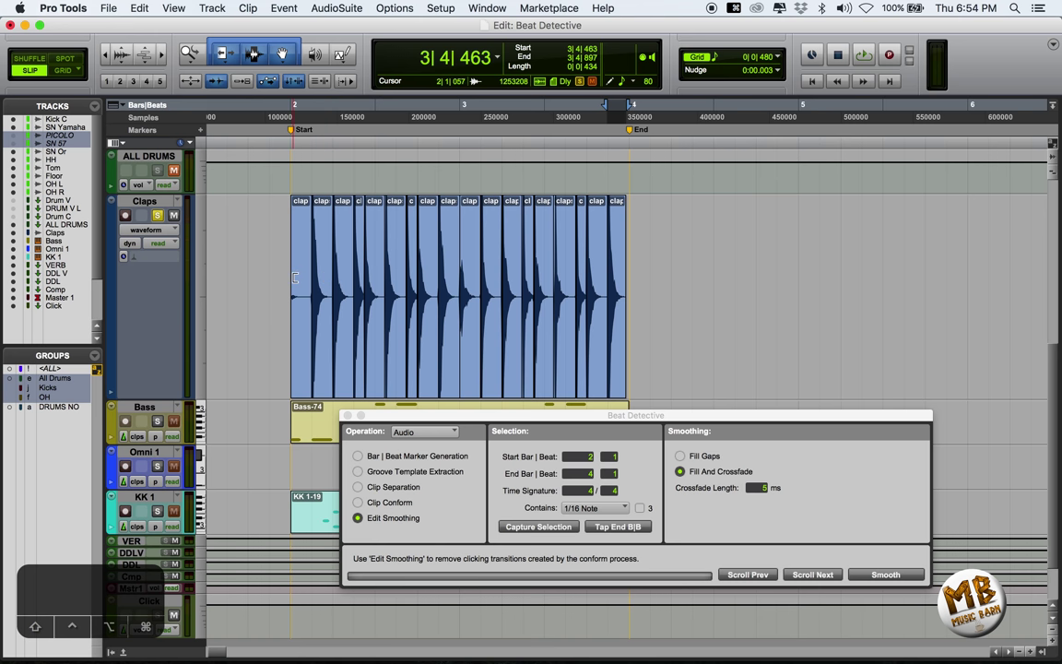
In Grid mode, select the clap clips from bar 2 to bar 4 and consolidate them into Claps_01.
click(256, 55)
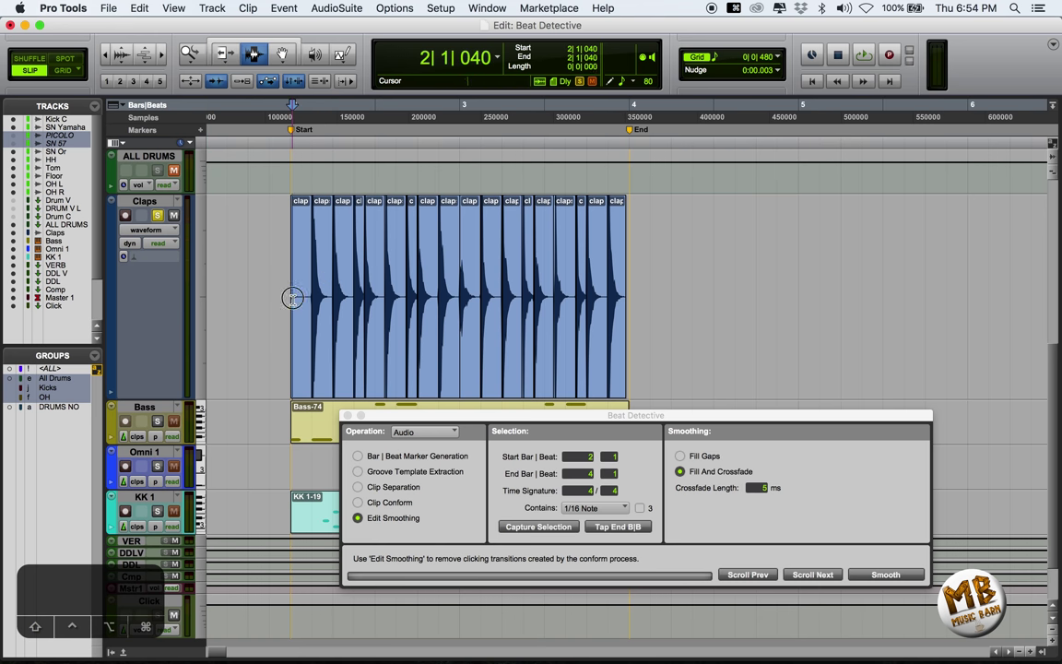
drag(292, 298, 623, 320)
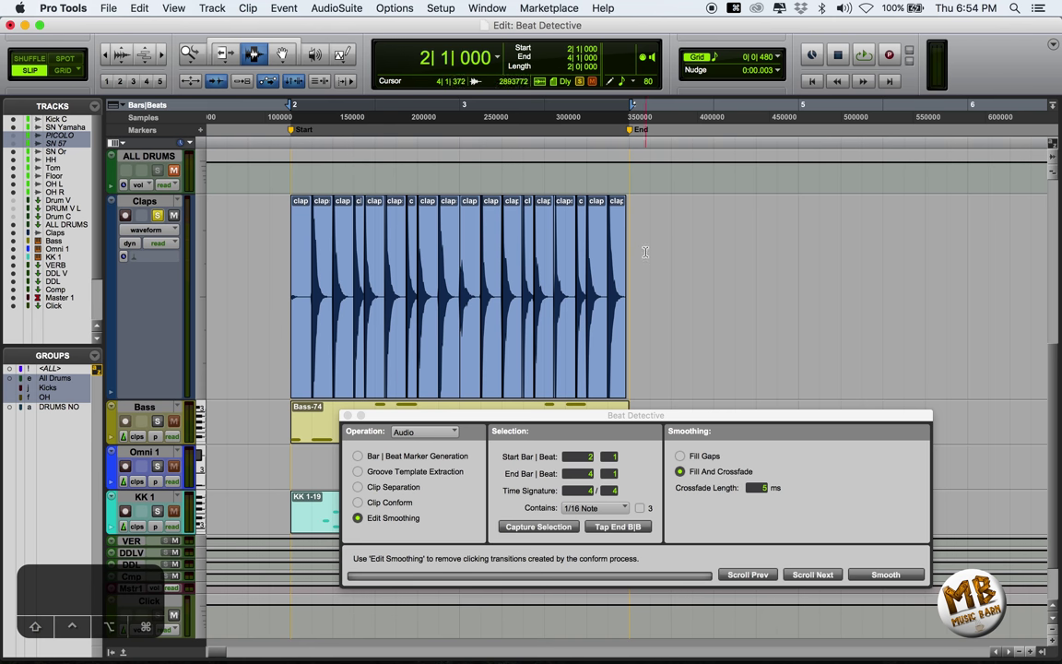
click(65, 72)
drag(262, 208, 622, 267)
click(626, 275)
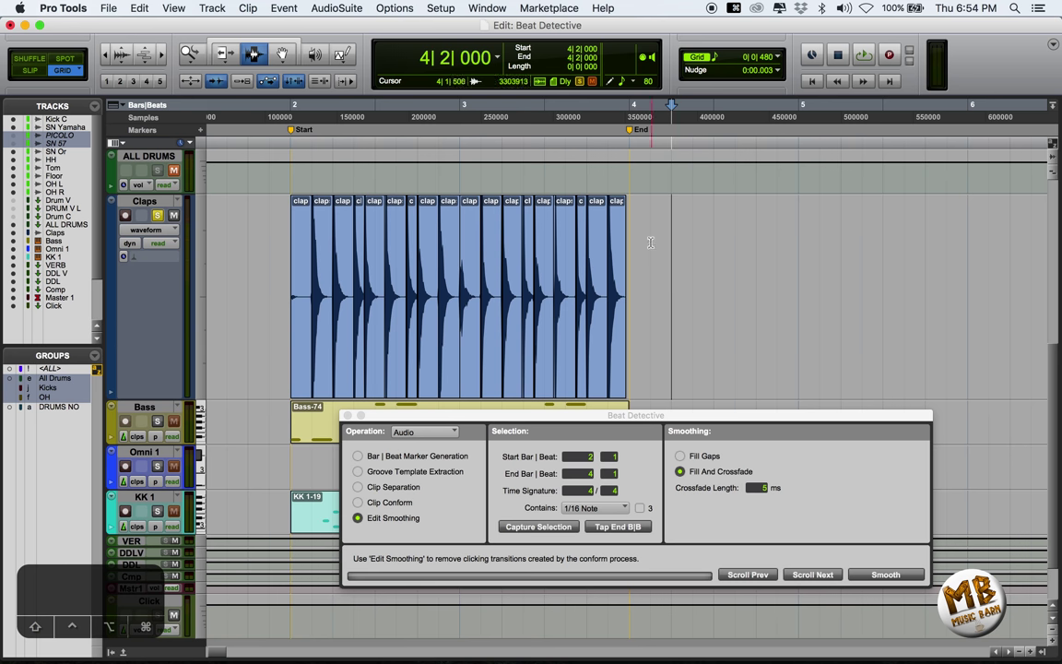
key(super+bracketright)
key(super+bracketright)
key(super+bracketright)
key(super+bracketleft)
key(super+bracketleft)
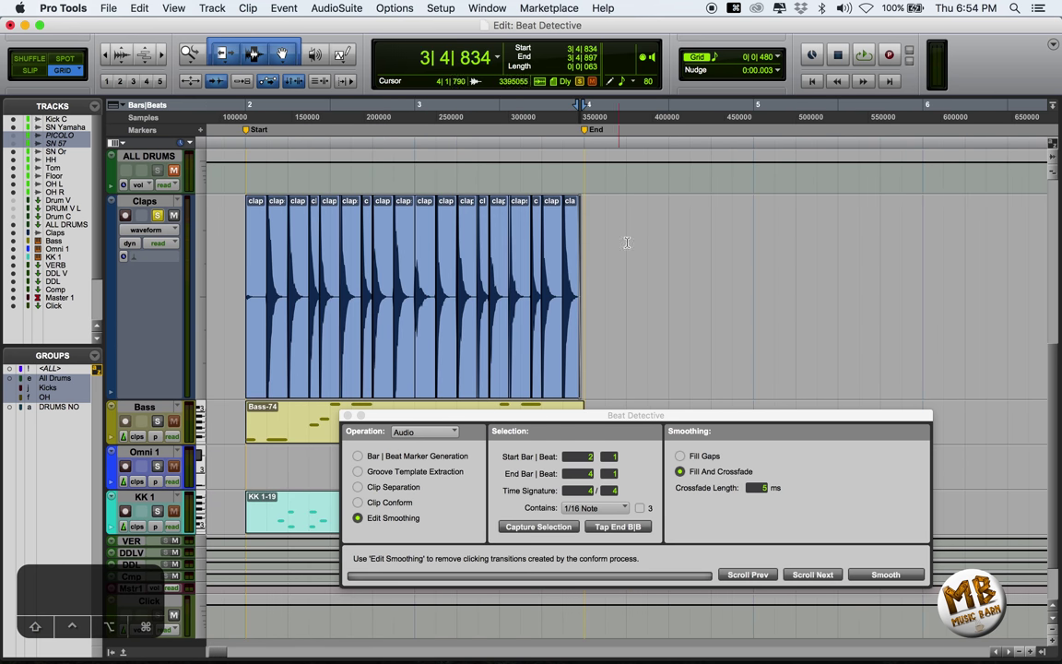
drag(585, 229, 239, 240)
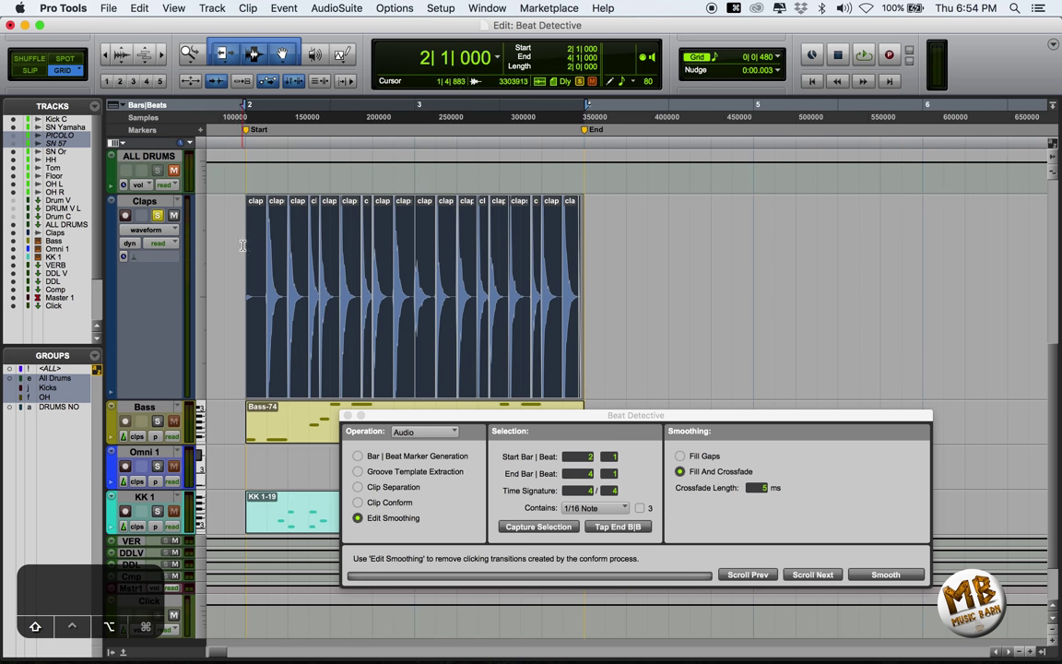
key(alt+shift+3)
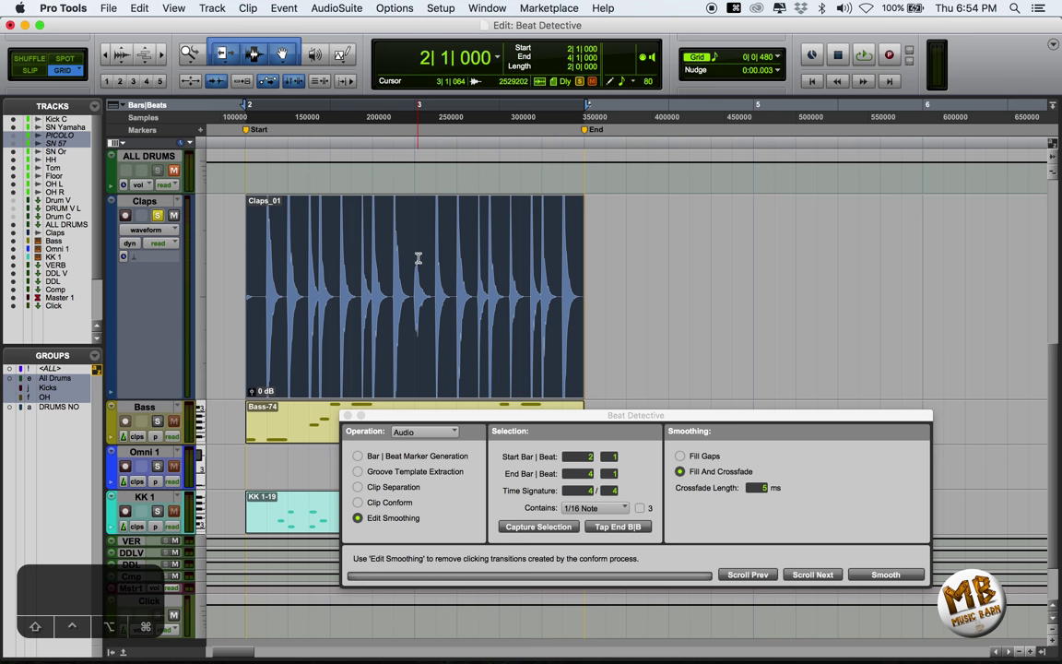
Play from bar 2 with the Claps track unsoloed, then scroll up to the drum tracks.
click(247, 140)
key(space)
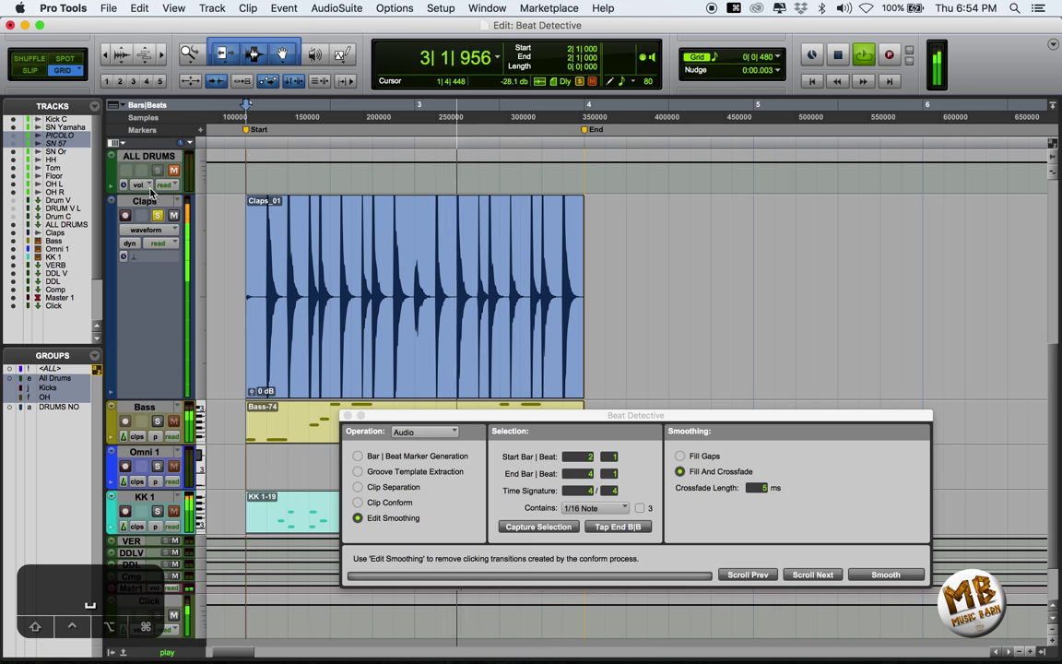
click(157, 215)
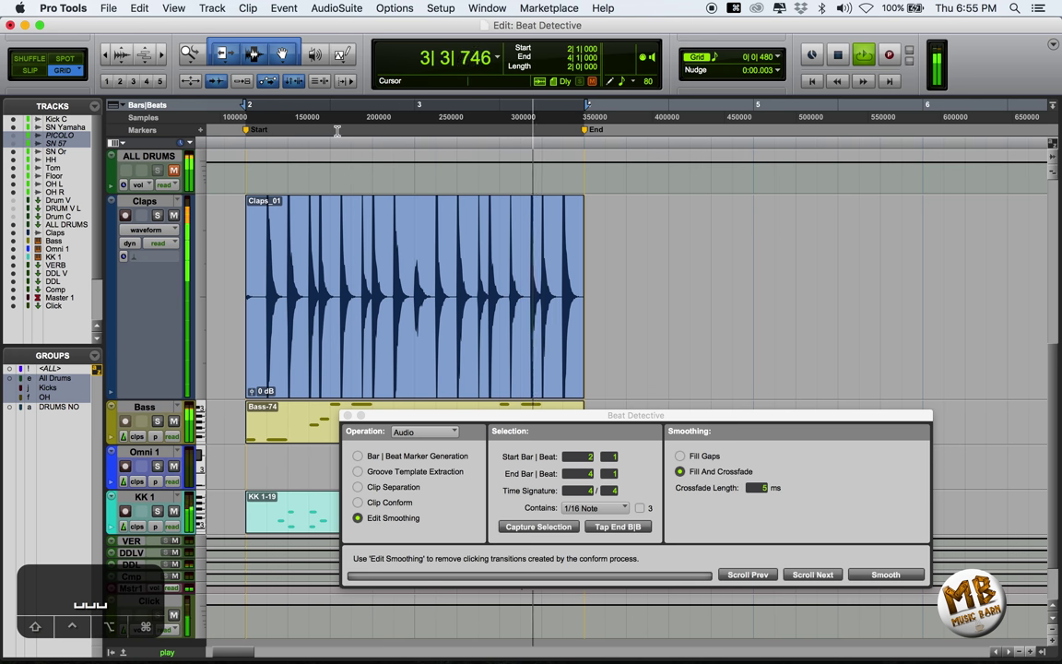
key(space)
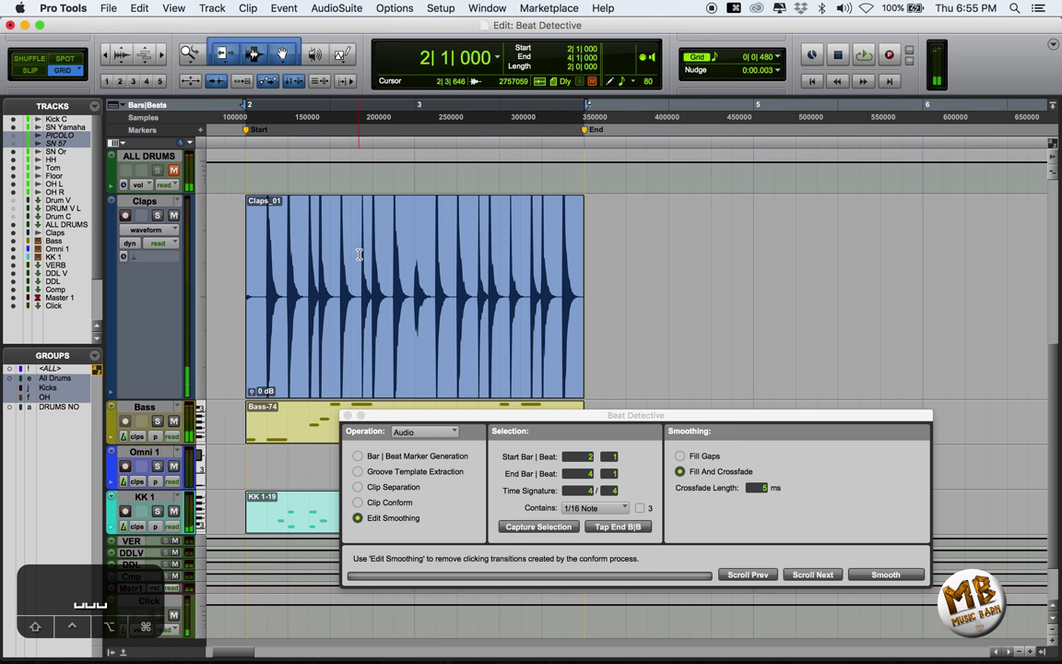
scroll(359, 257, up, 2)
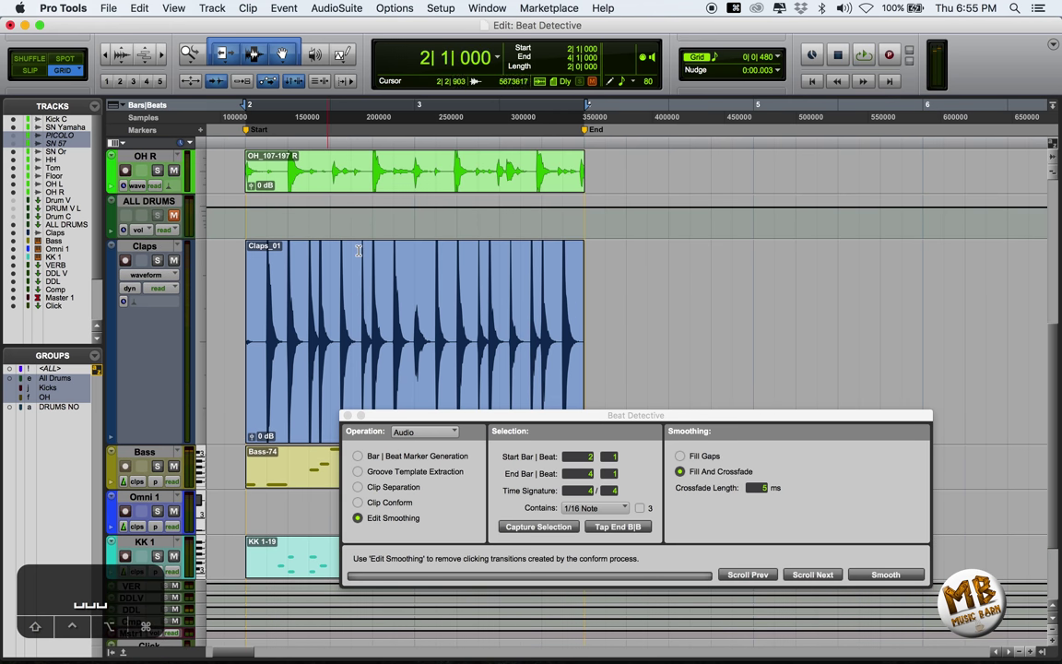
scroll(360, 251, up, 7)
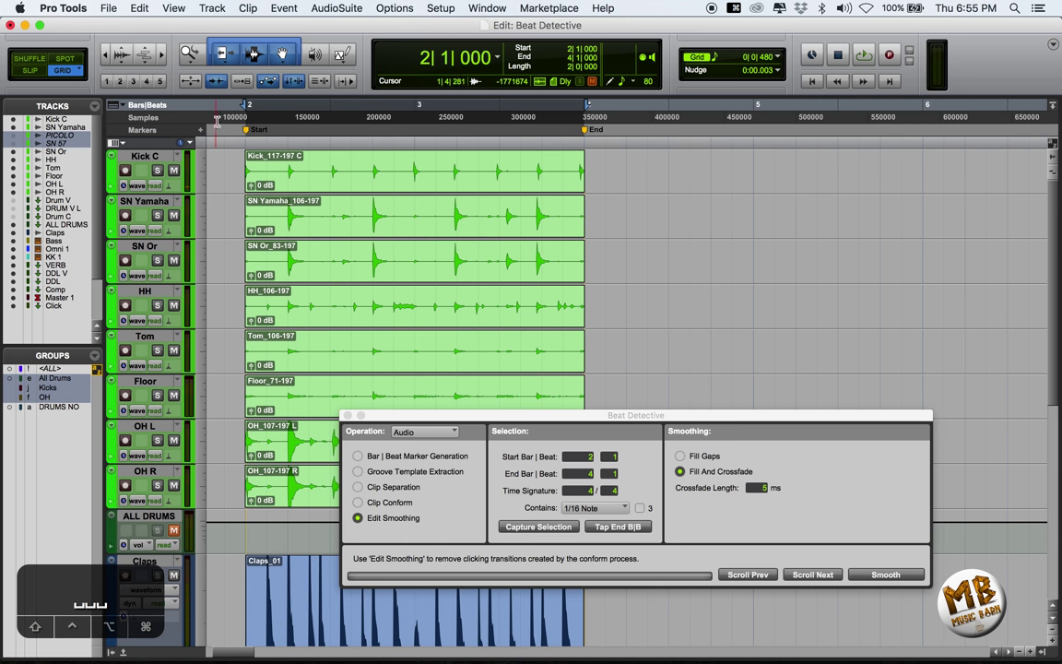